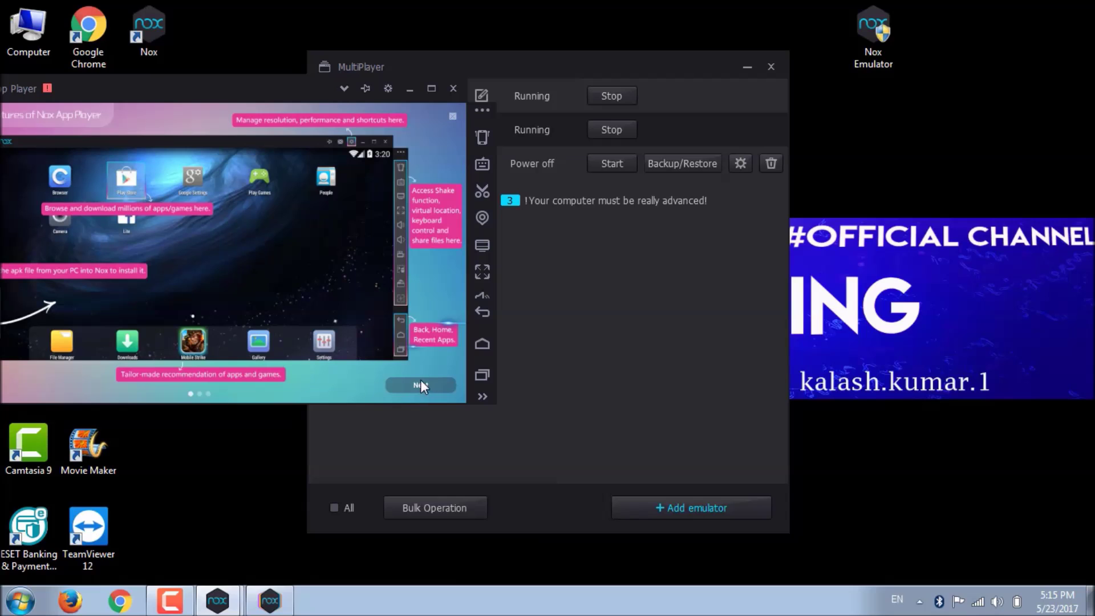
Step: Dismiss the feature guide in the first Nox App Player window and move the window aside to uncover the instance list
left_click(418, 384)
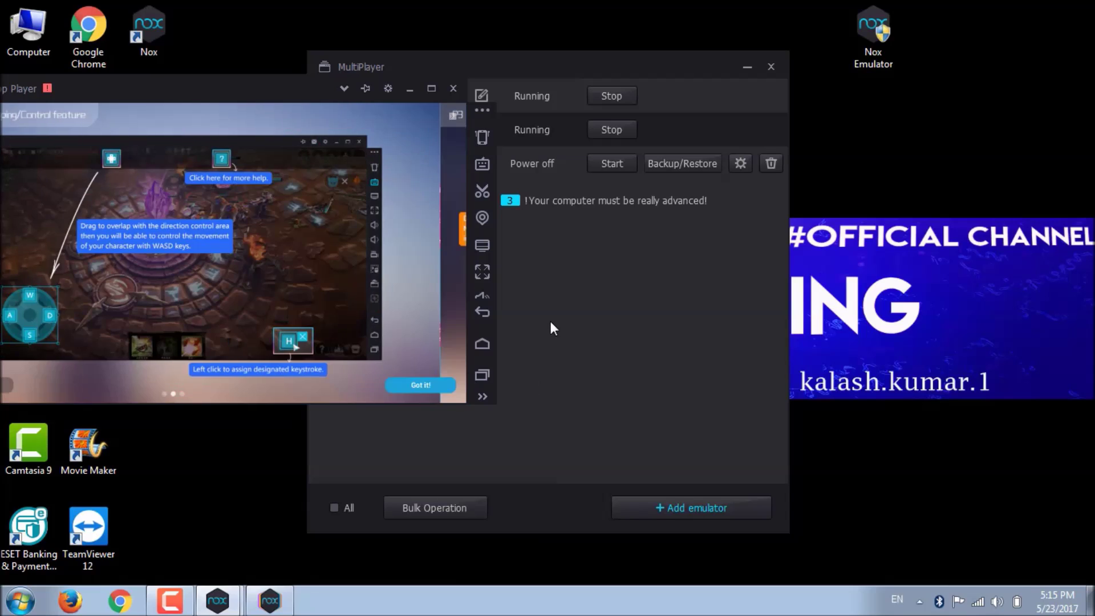
left_click(422, 383)
left_click_drag(198, 87, 371, 135)
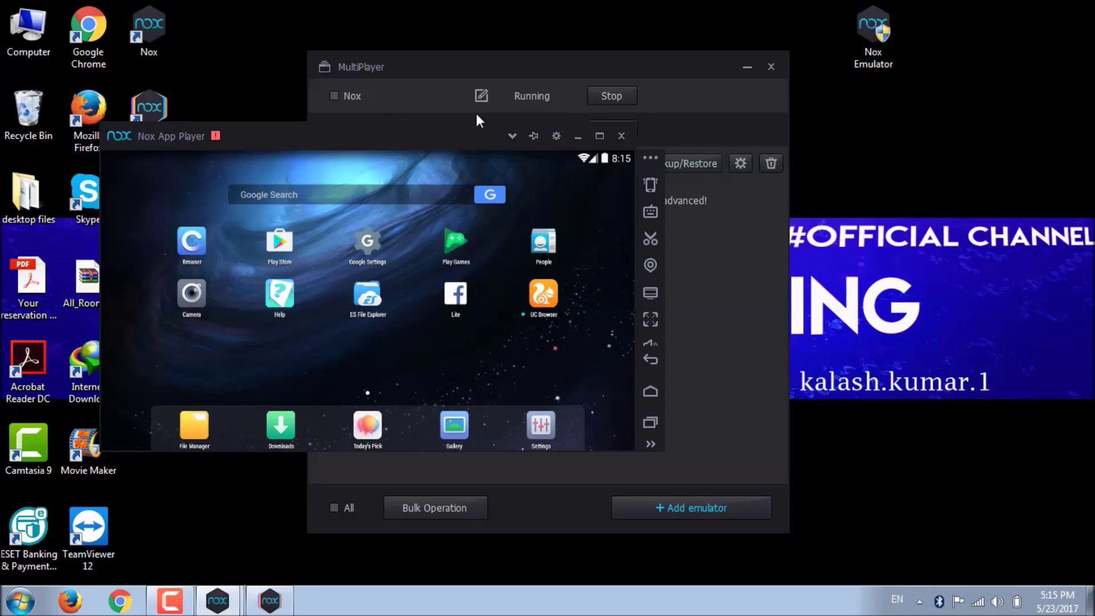
left_click_drag(466, 137, 197, 180)
Step: Start the Nox2 instance and minimize its window while it loads
left_click(221, 590)
left_click(194, 562)
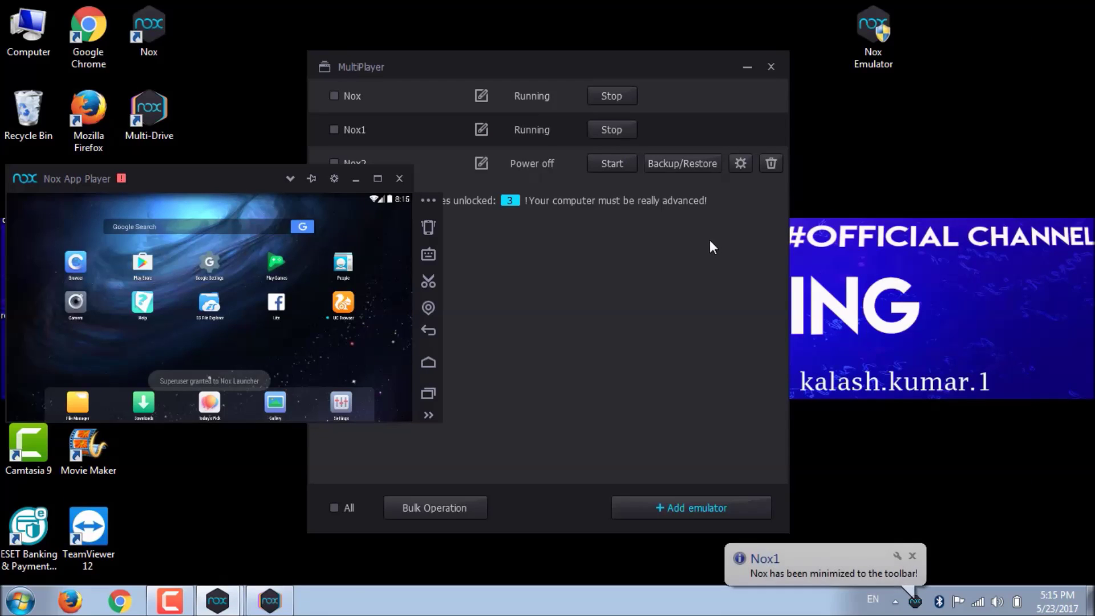
left_click(612, 164)
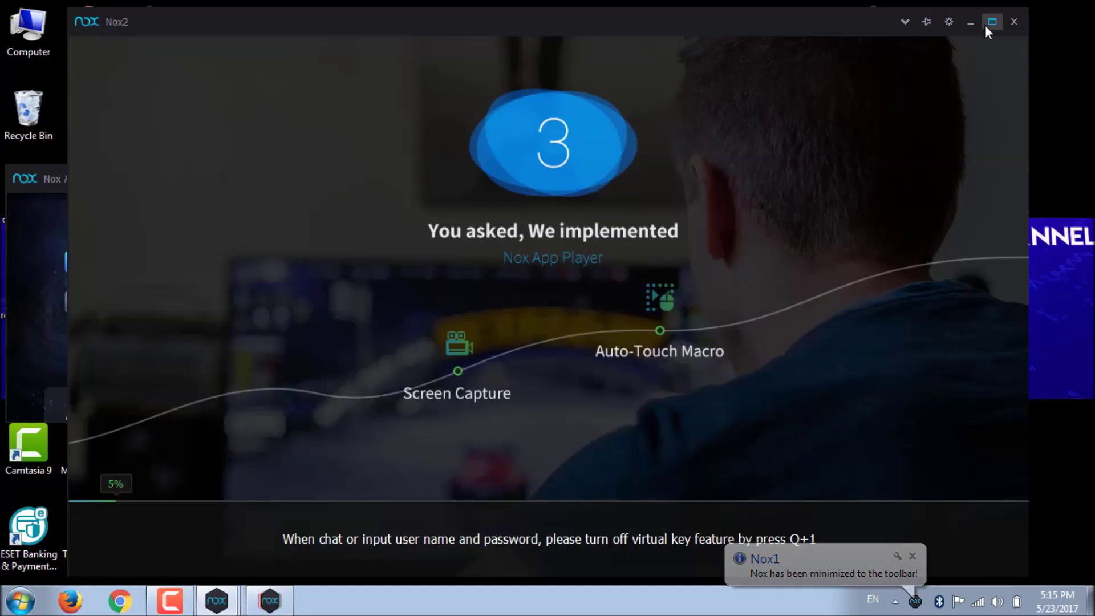
left_click(970, 22)
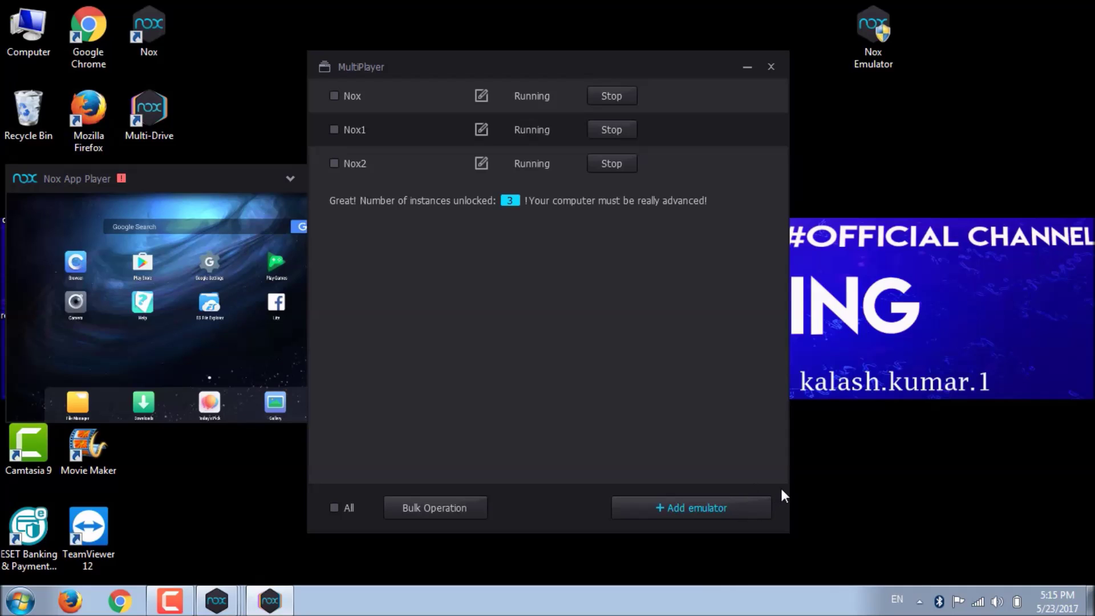
Step: Add a new emulator instance, Nox3, start it, and minimize the loading instance windows
left_click(682, 513)
left_click(650, 535)
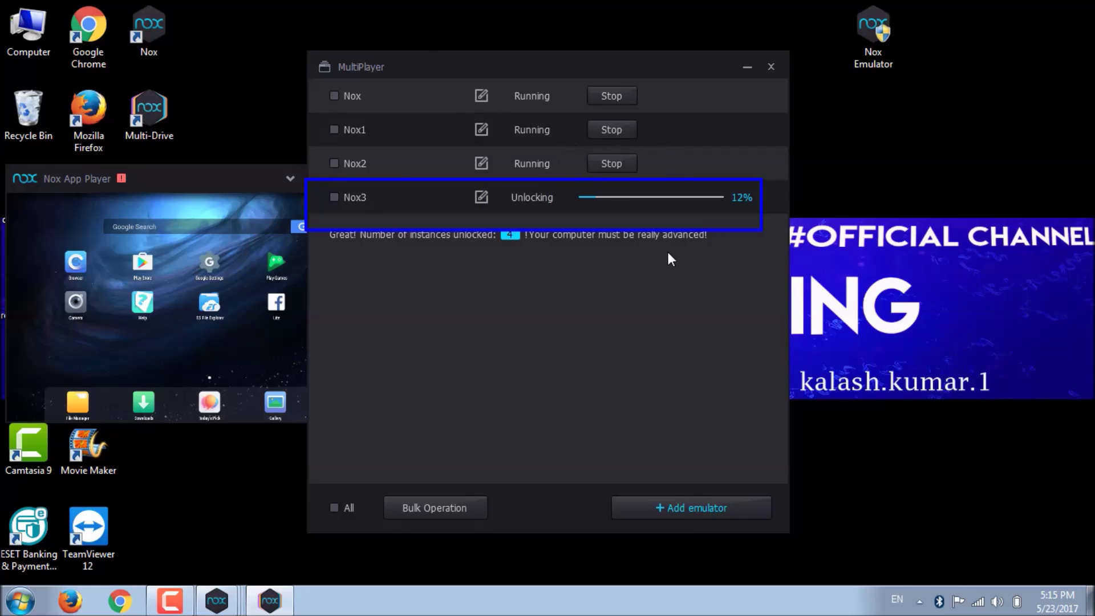
left_click(220, 605)
left_click(231, 547)
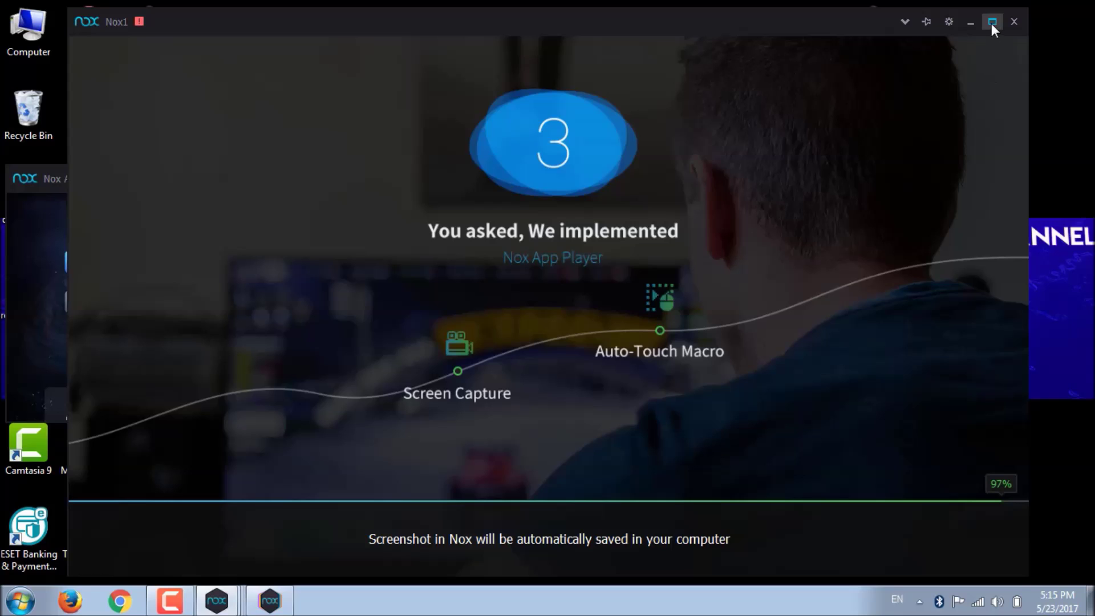
left_click(973, 23)
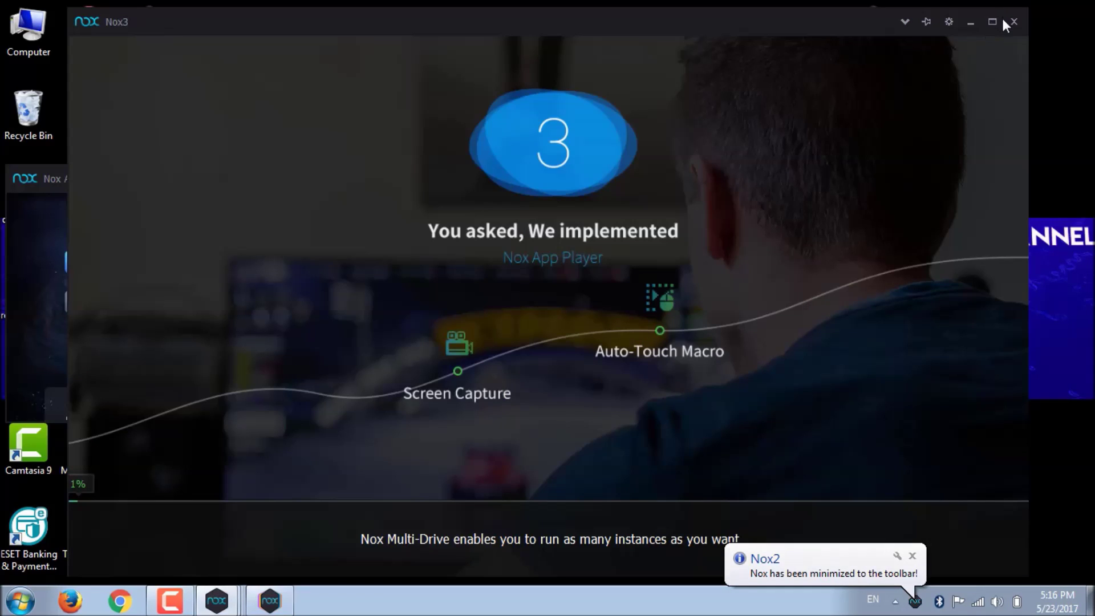
left_click(969, 21)
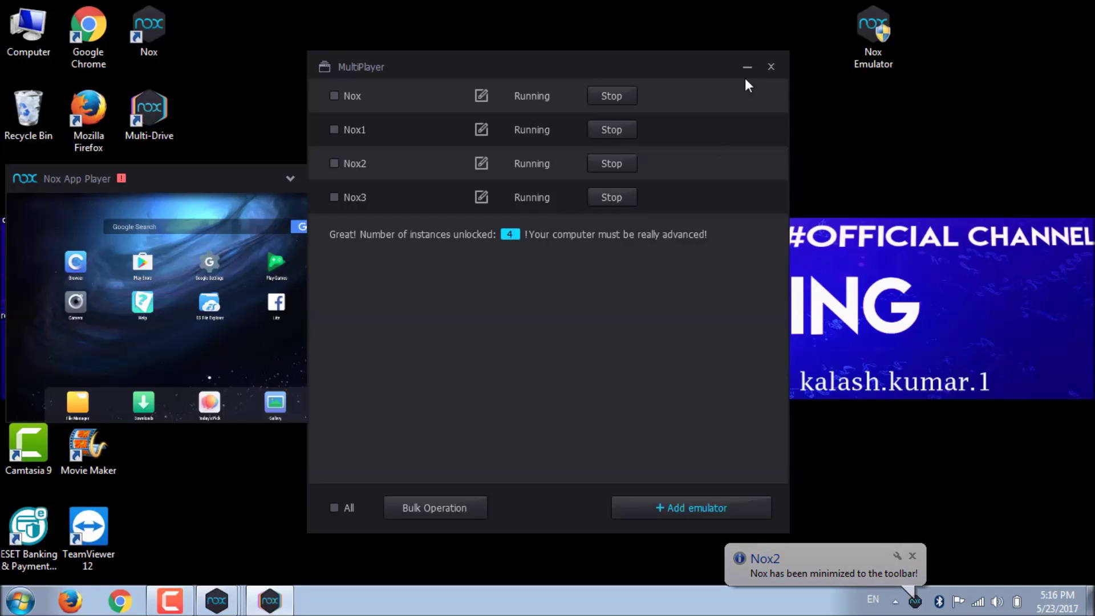
Step: Minimize the MultiPlayer manager, refresh the desktop, and place the first emulator window in the desktop's upper-left corner
left_click(747, 67)
right_click(730, 169)
right_click(773, 215)
left_click(823, 268)
left_click_drag(271, 166, 258, 17)
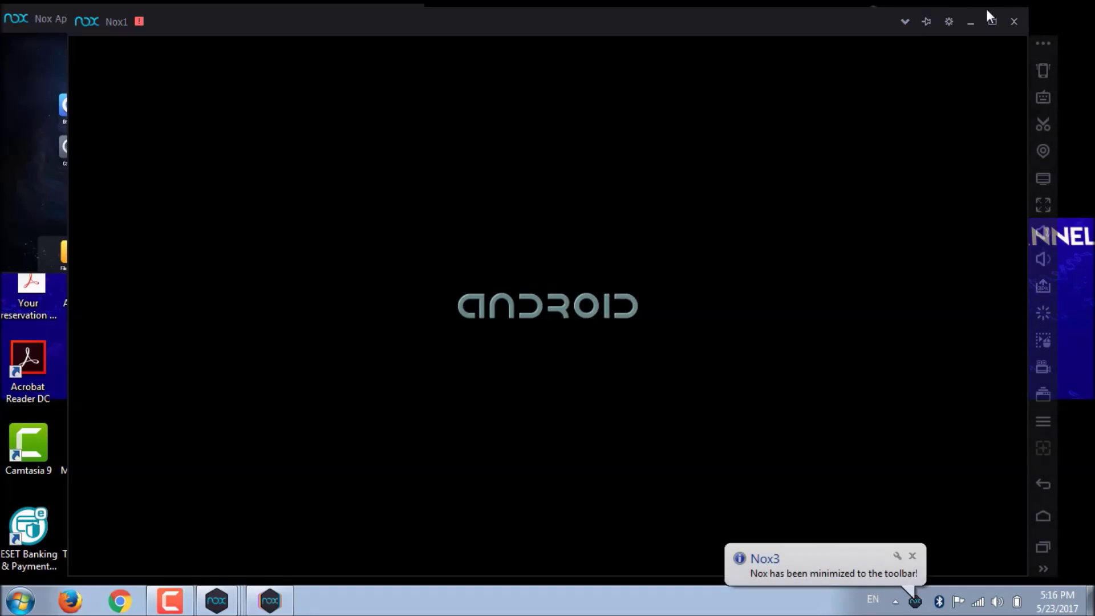
Step: Shrink the Nox1 window and line it up directly below the first emulator window
left_click(990, 20)
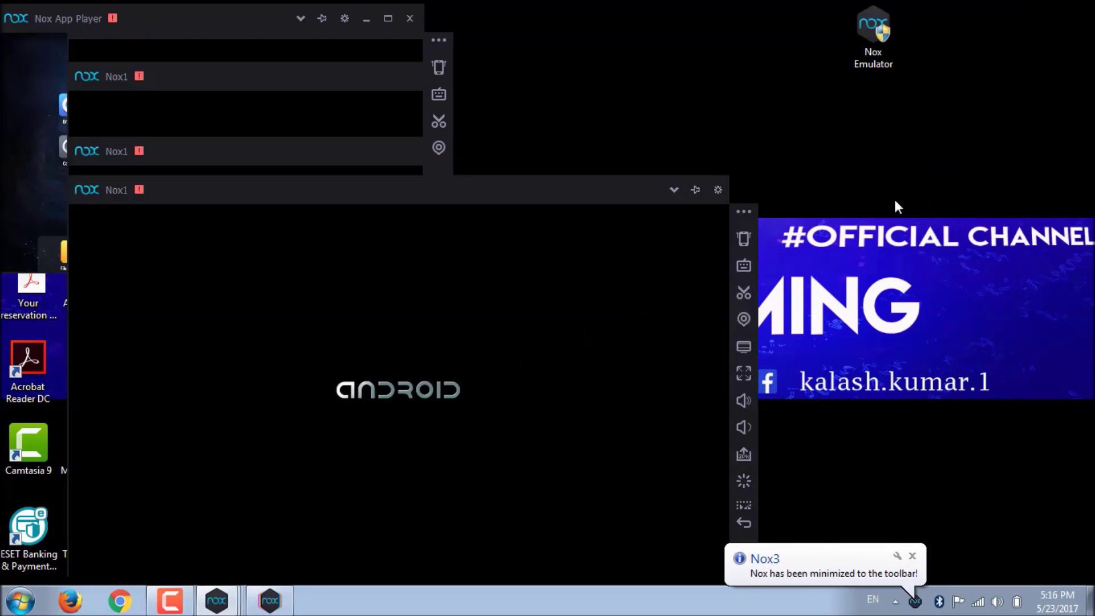
left_click_drag(390, 297, 285, 286)
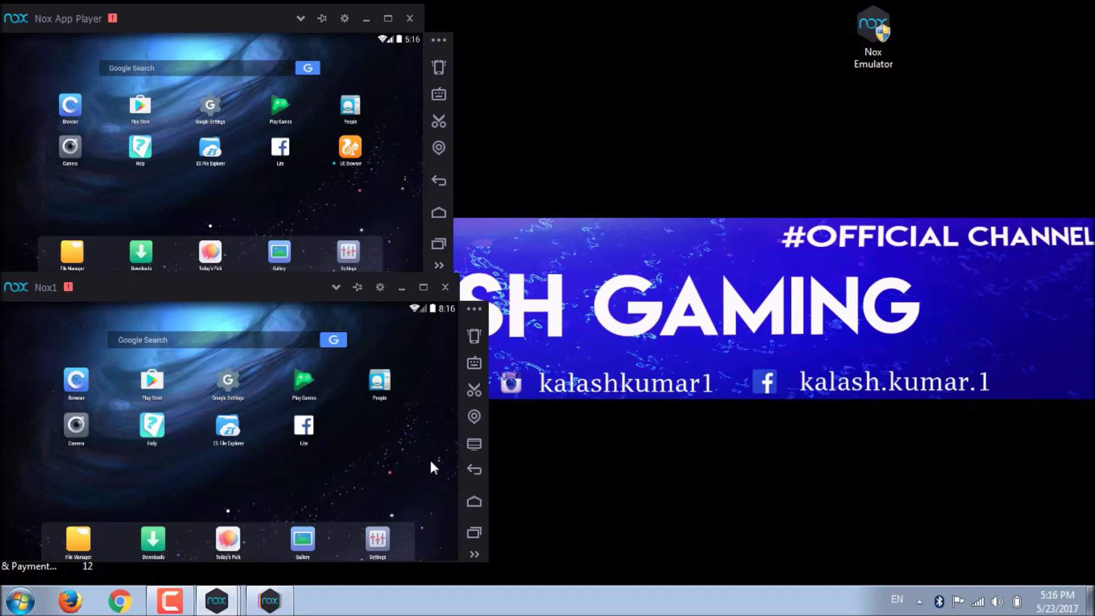
left_click_drag(277, 296, 318, 308)
left_click_drag(230, 33, 273, 11)
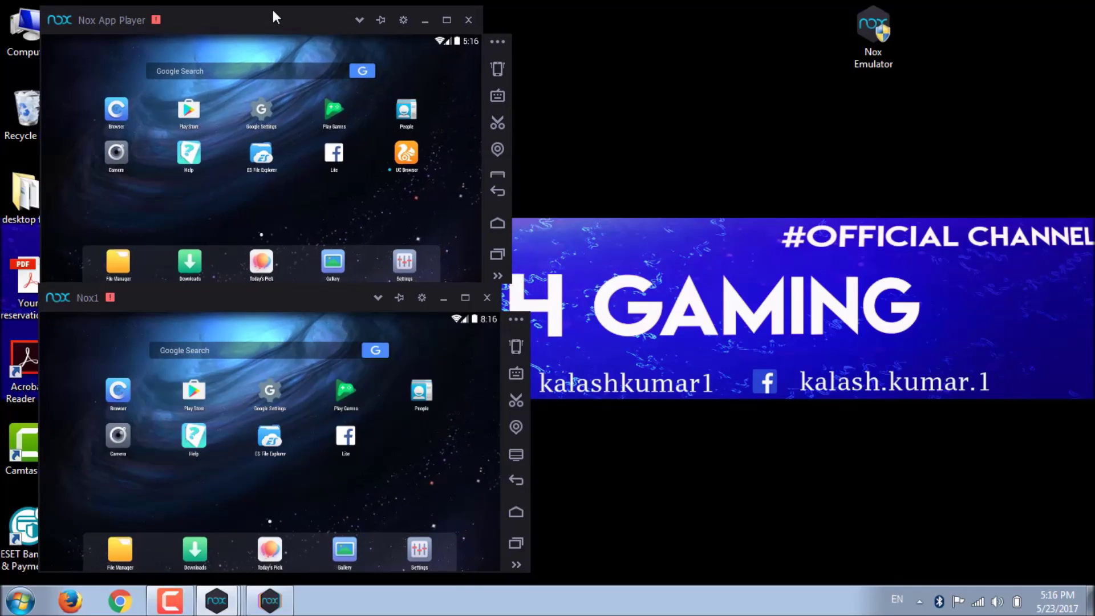
Step: Bring up the Nox2 window, place it at reduced size beside the first emulator, and realign the Nox1 window
left_click(217, 599)
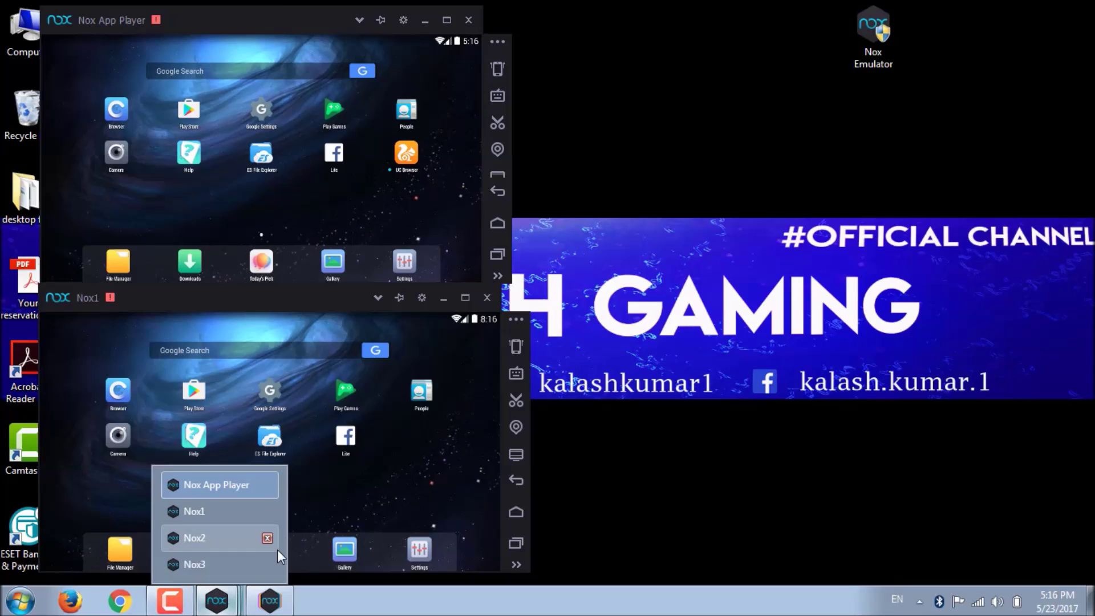
left_click(206, 534)
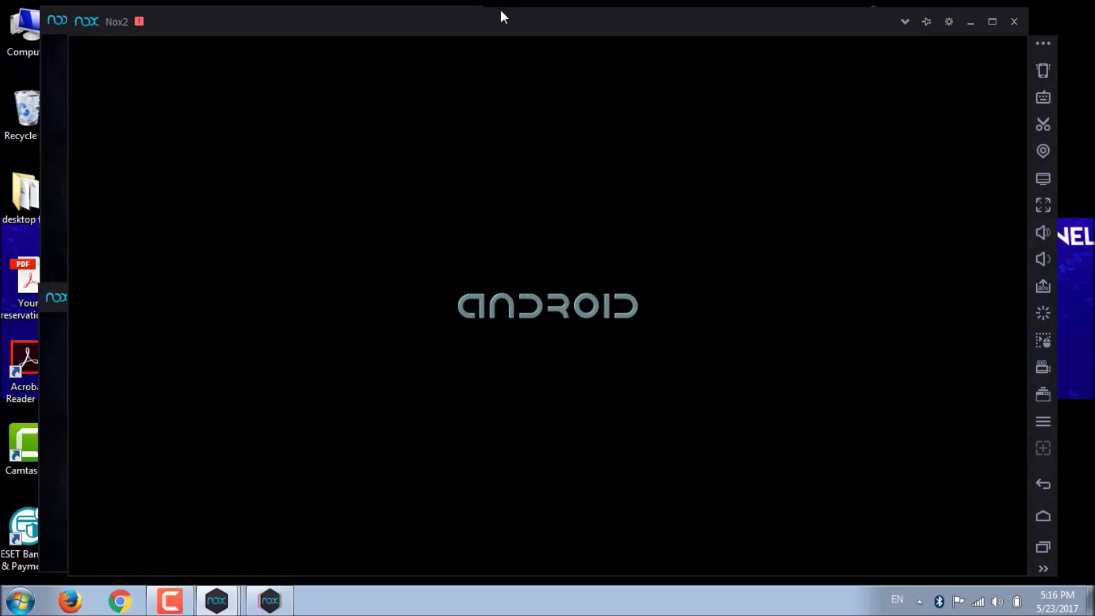
left_click_drag(501, 11, 861, 32)
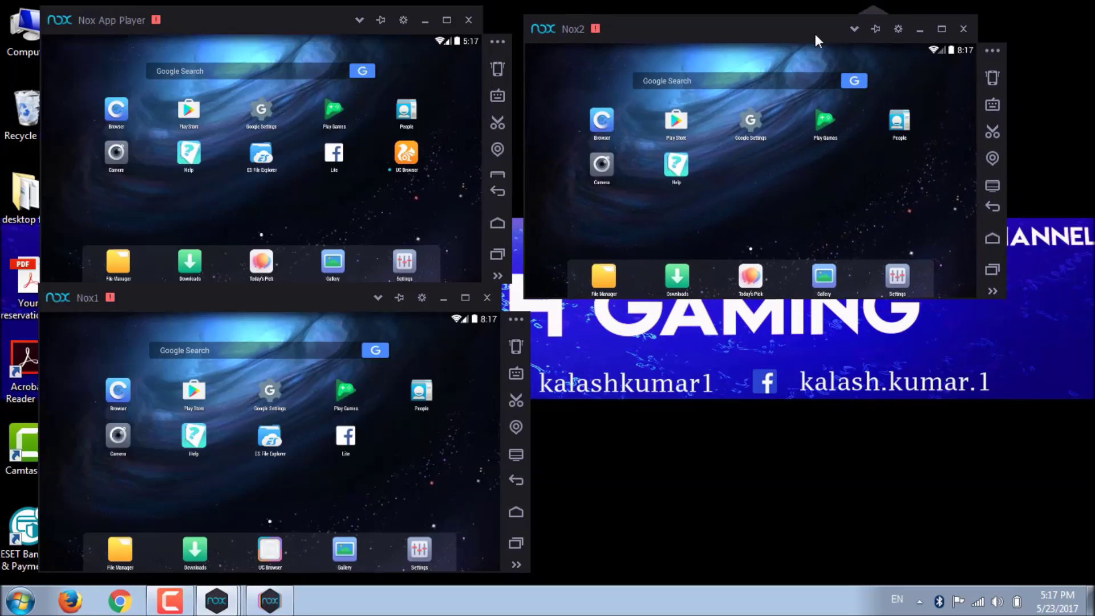
left_click_drag(825, 33, 837, 25)
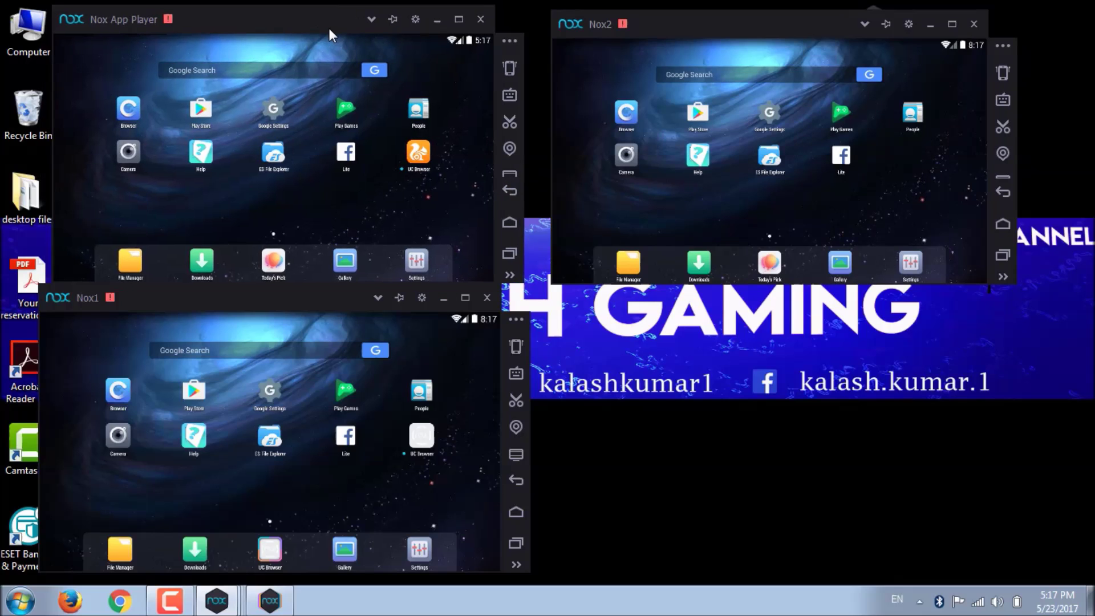
left_click_drag(198, 296, 217, 289)
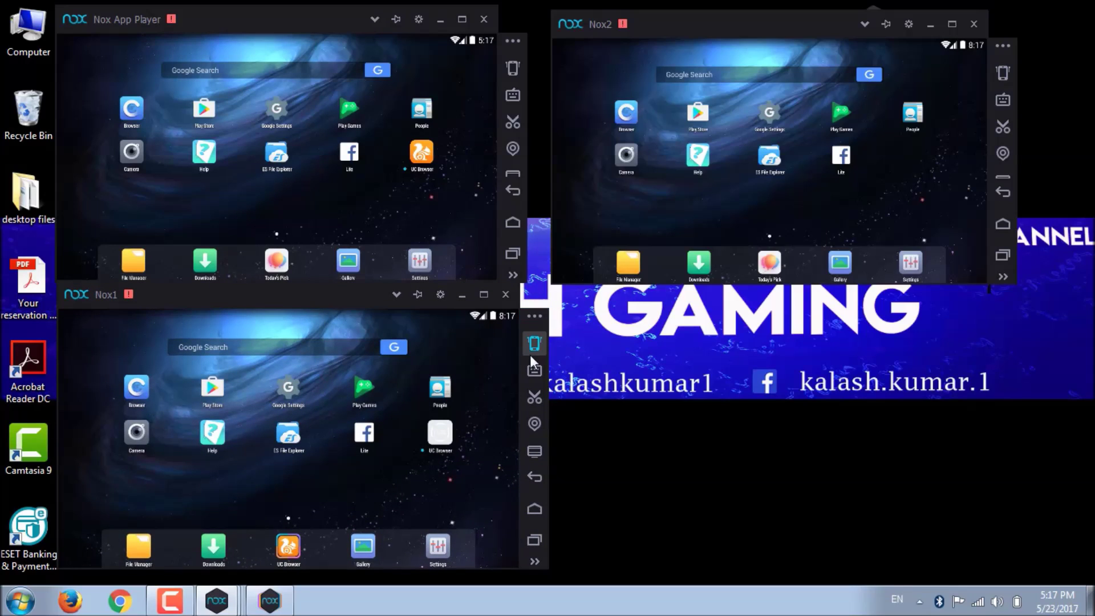
Step: Bring up the Nox3 window, shrink it, and place it below Nox2 to form a two-by-two grid
left_click(216, 600)
left_click(243, 566)
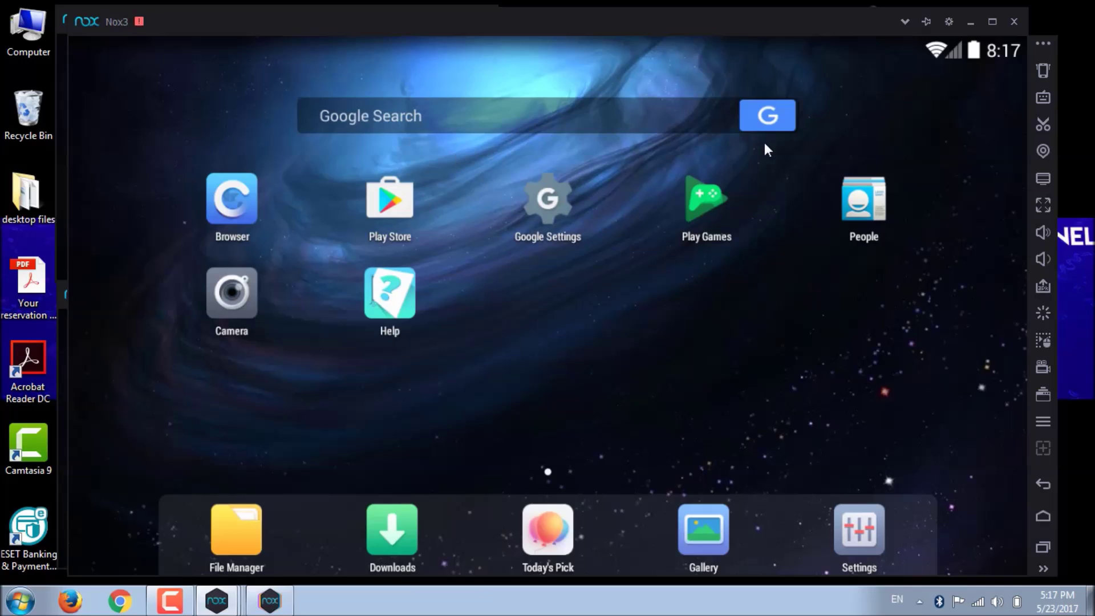
left_click_drag(755, 11, 526, 260)
left_click_drag(477, 231, 391, 289)
left_click_drag(534, 291, 863, 292)
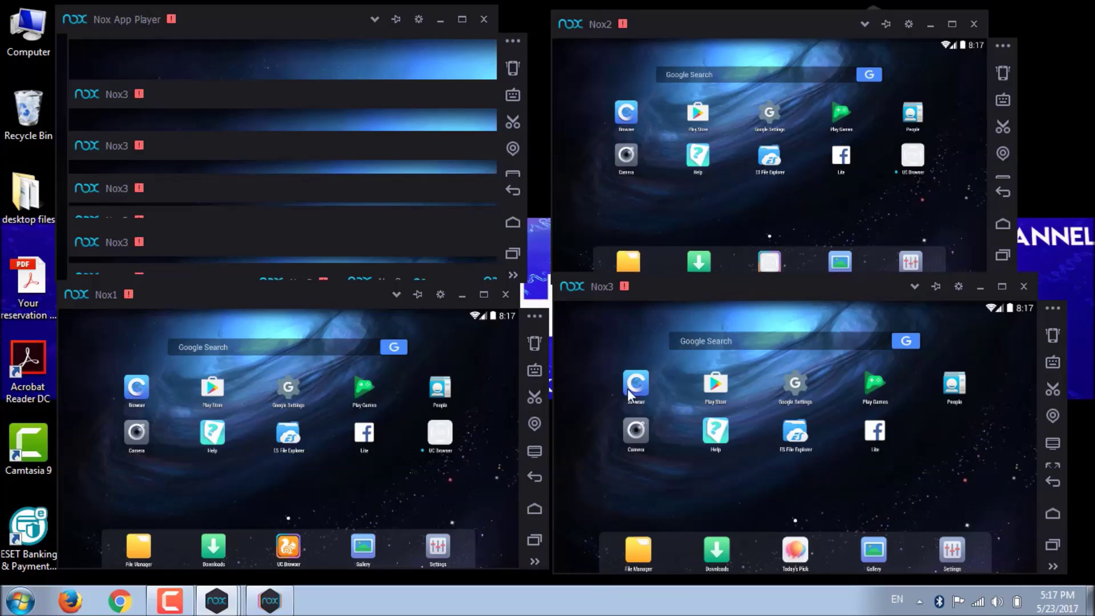
Step: Stop the Nox3, Nox2 and Nox1 instances from the MultiPlayer manager
left_click(603, 165)
left_click(521, 308)
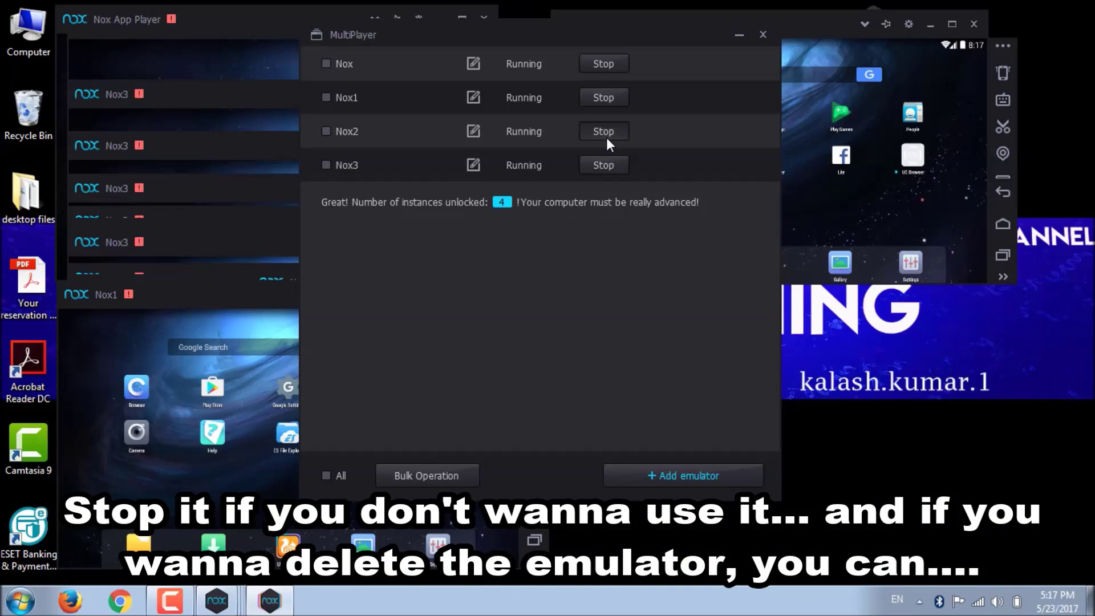
left_click(580, 131)
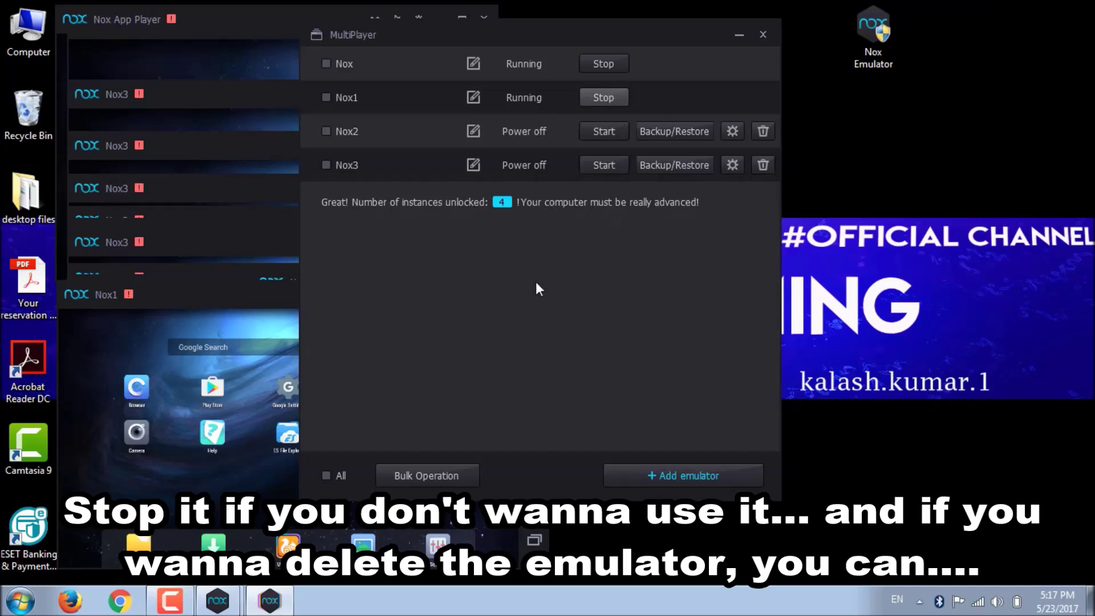
left_click(482, 311)
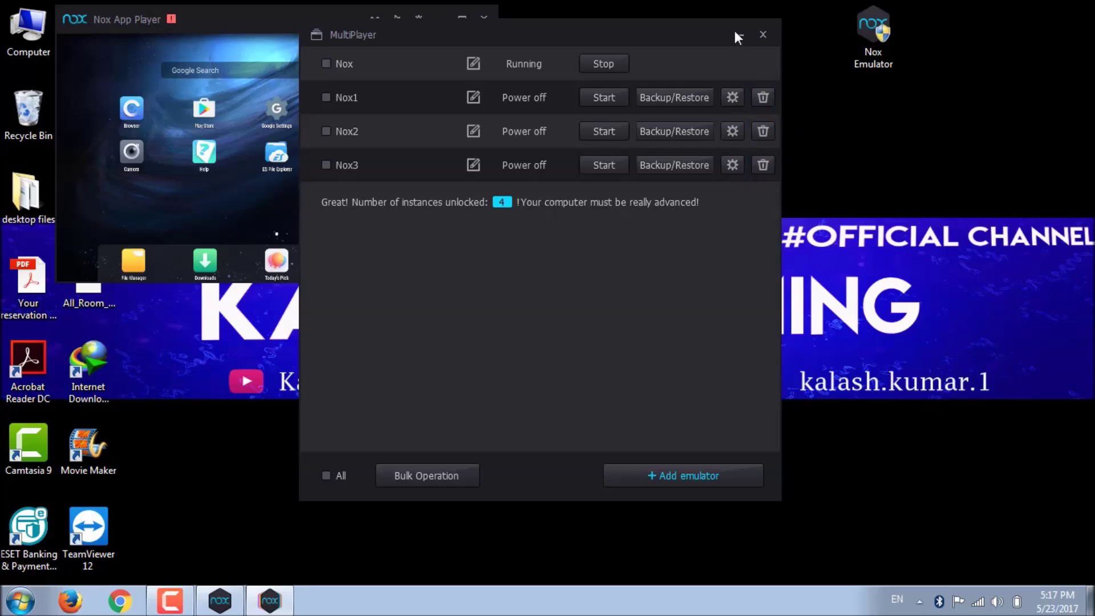
Step: Delete the Nox1, Nox2 and Nox3 instances, keeping only the original Nox emulator
left_click(763, 97)
left_click(489, 306)
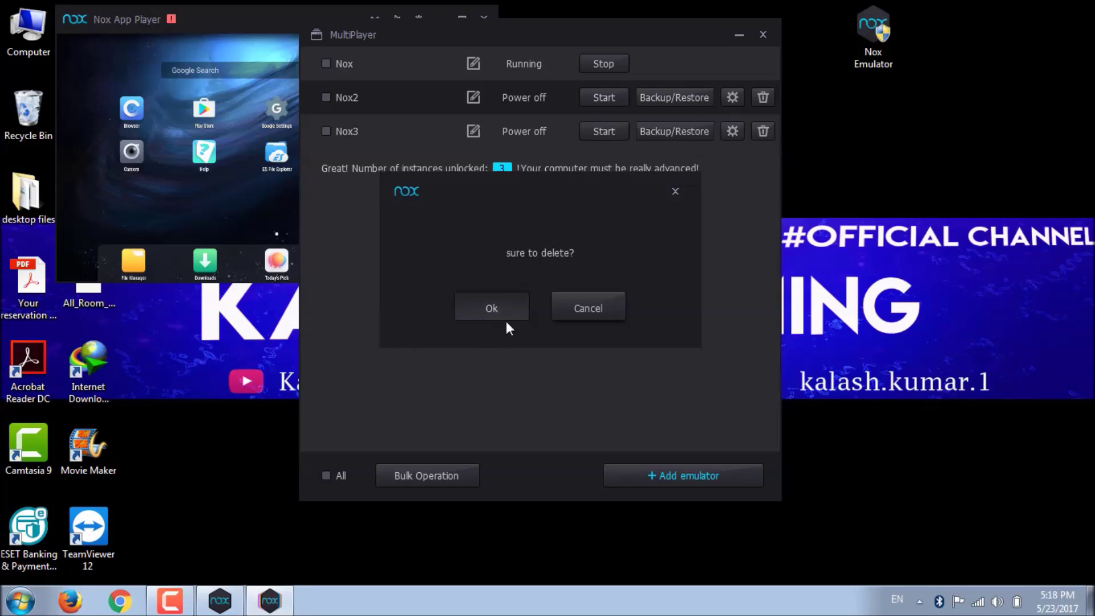
left_click(487, 306)
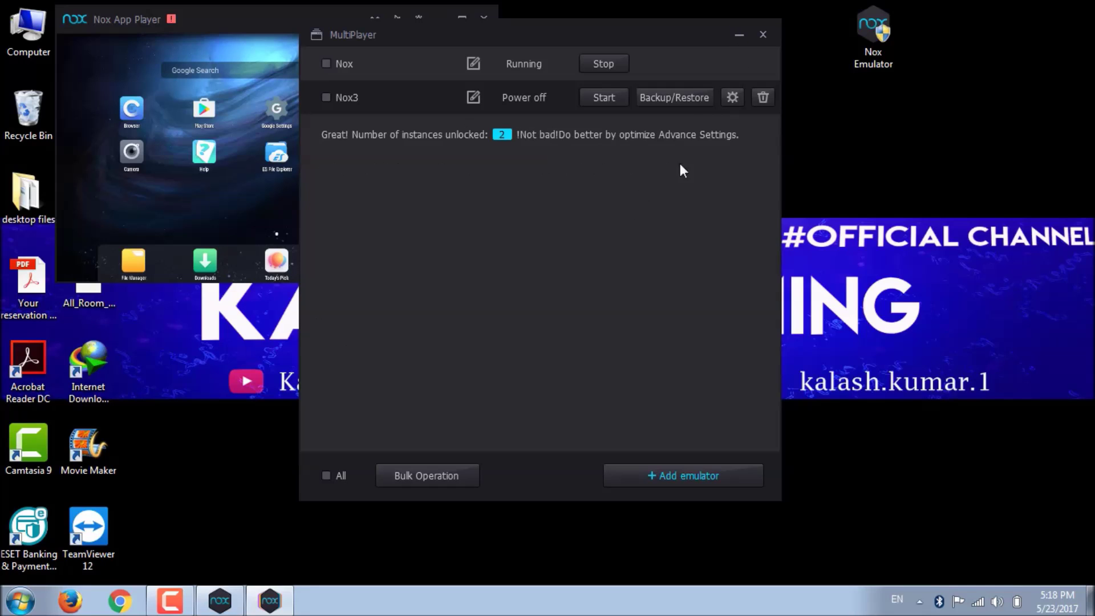
left_click(763, 97)
left_click(489, 310)
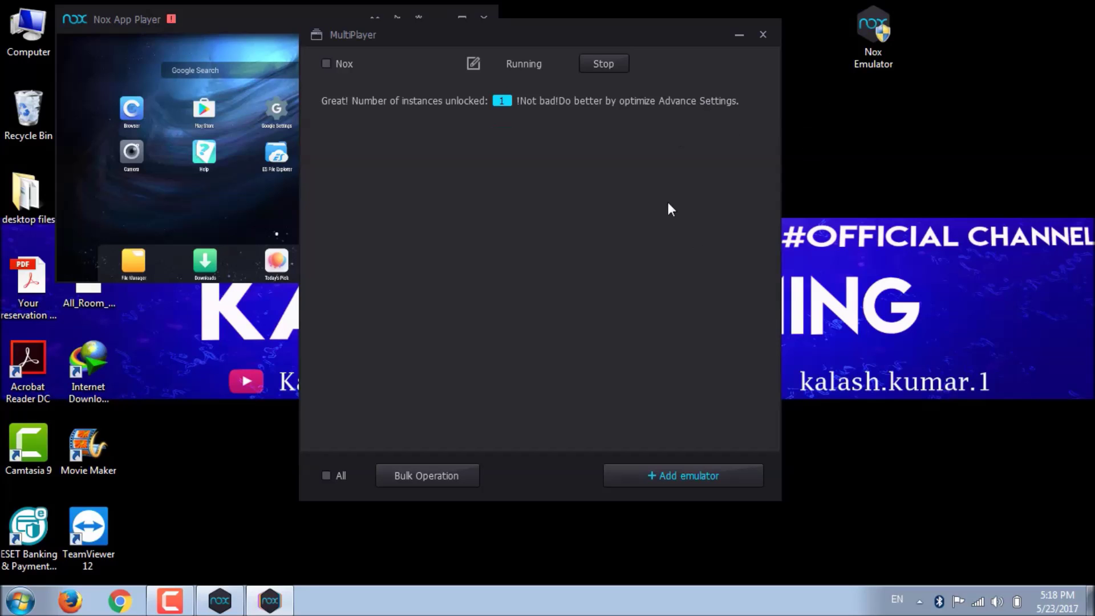
Step: Close the MultiPlayer manager and enlarge the remaining emulator window until it is maximized
left_click(763, 35)
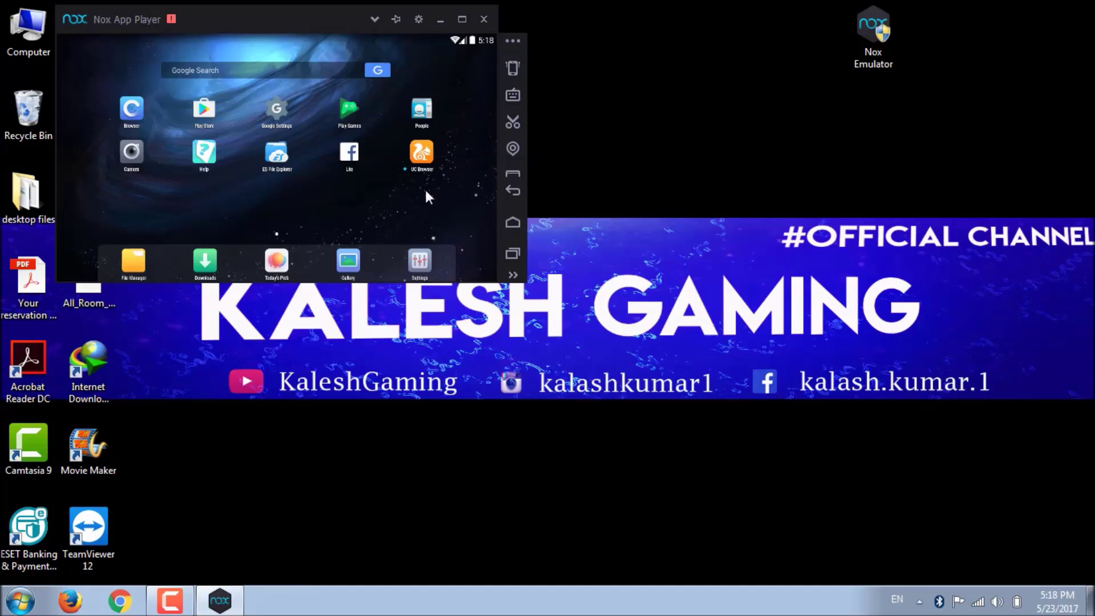
left_click_drag(261, 31, 292, 38)
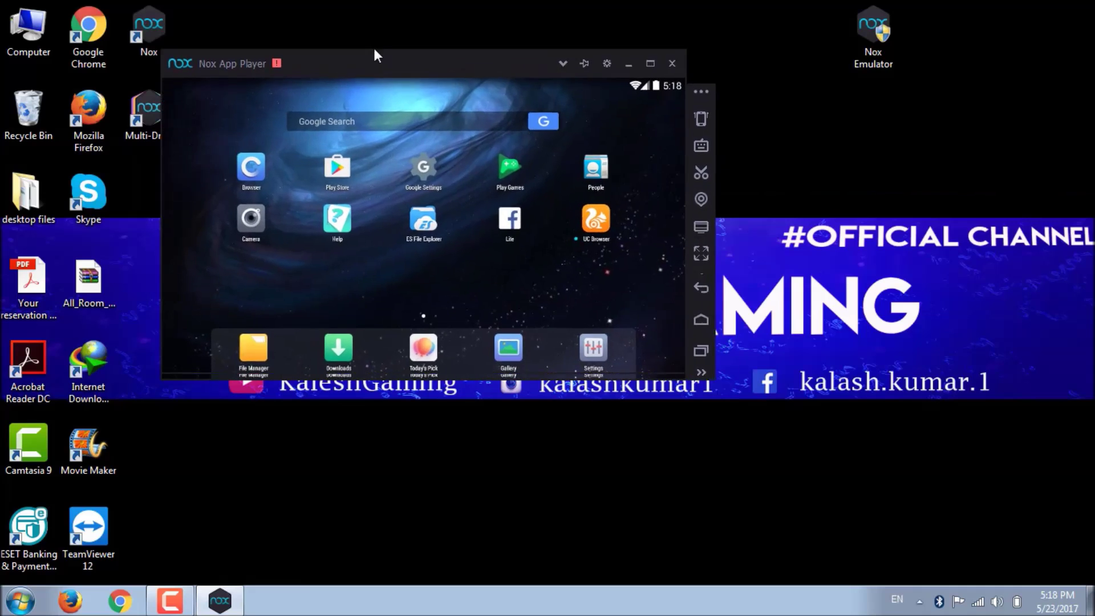
left_click_drag(410, 90, 421, 115)
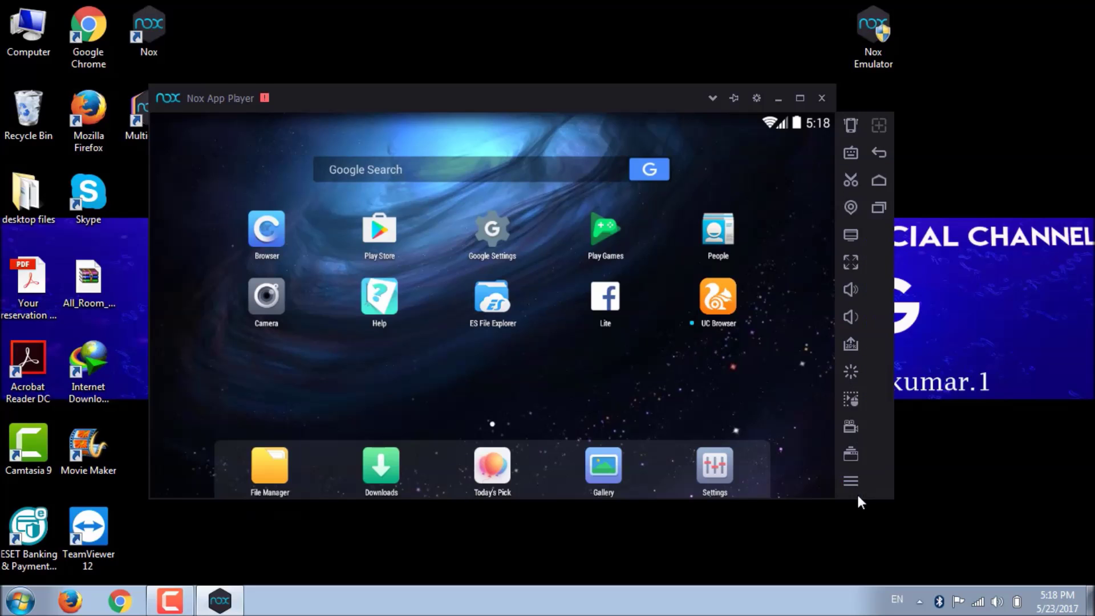
left_click(873, 123)
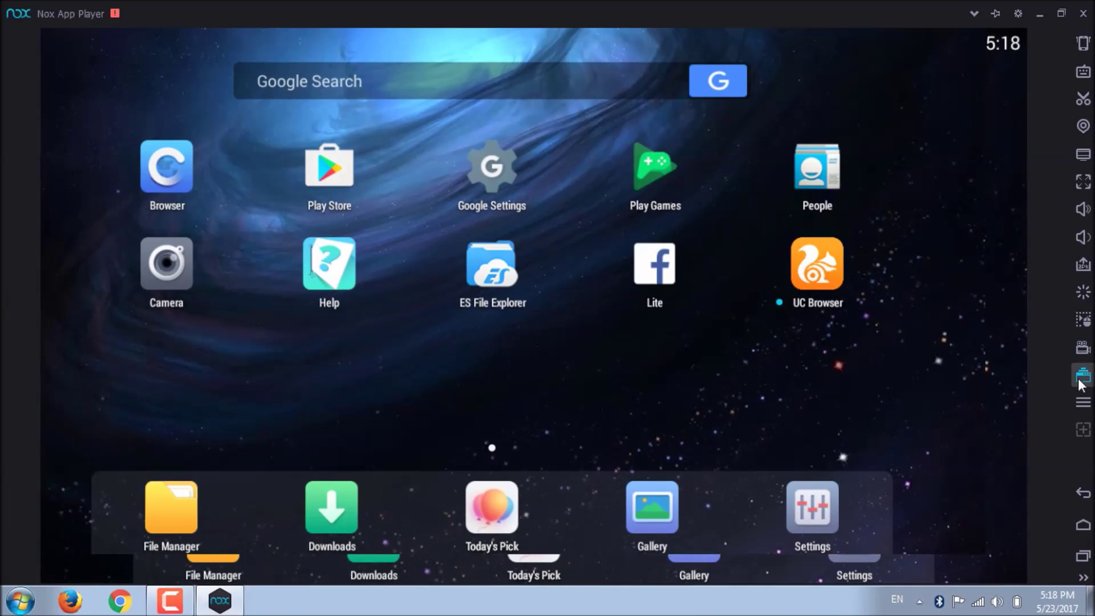
Step: Open the APK file chooser, setting the drag-and-drop installation tip not to show again
left_click(1082, 379)
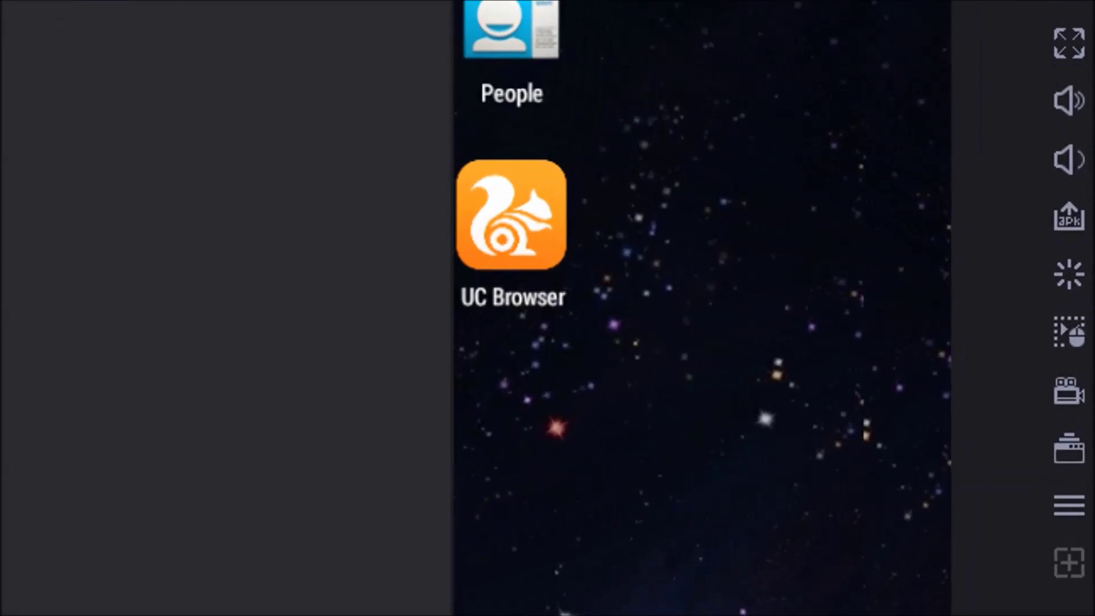
left_click(1087, 382)
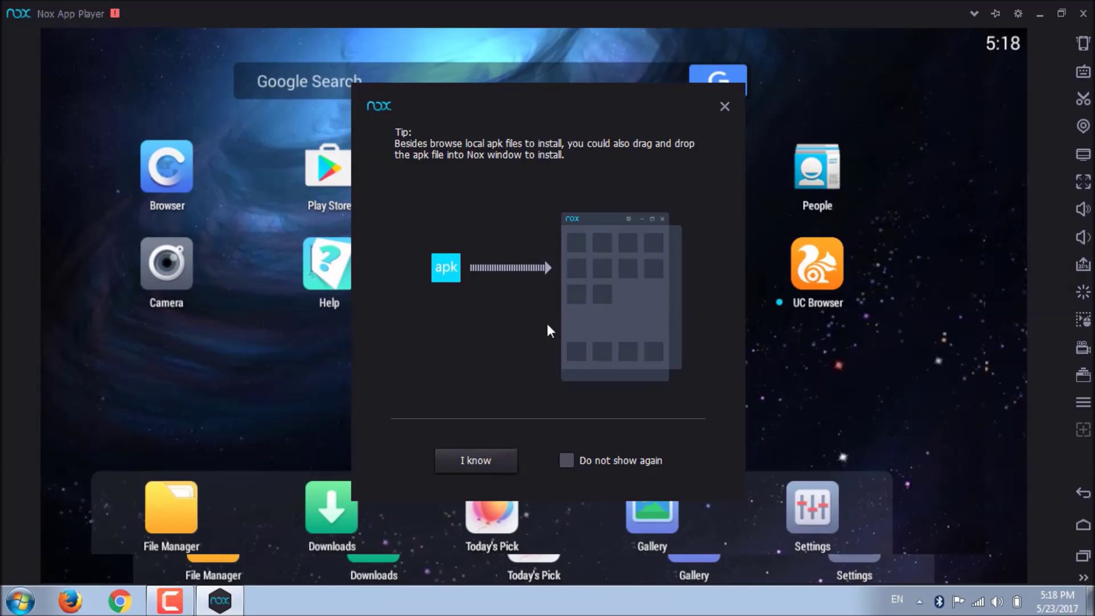
left_click(561, 457)
left_click(483, 459)
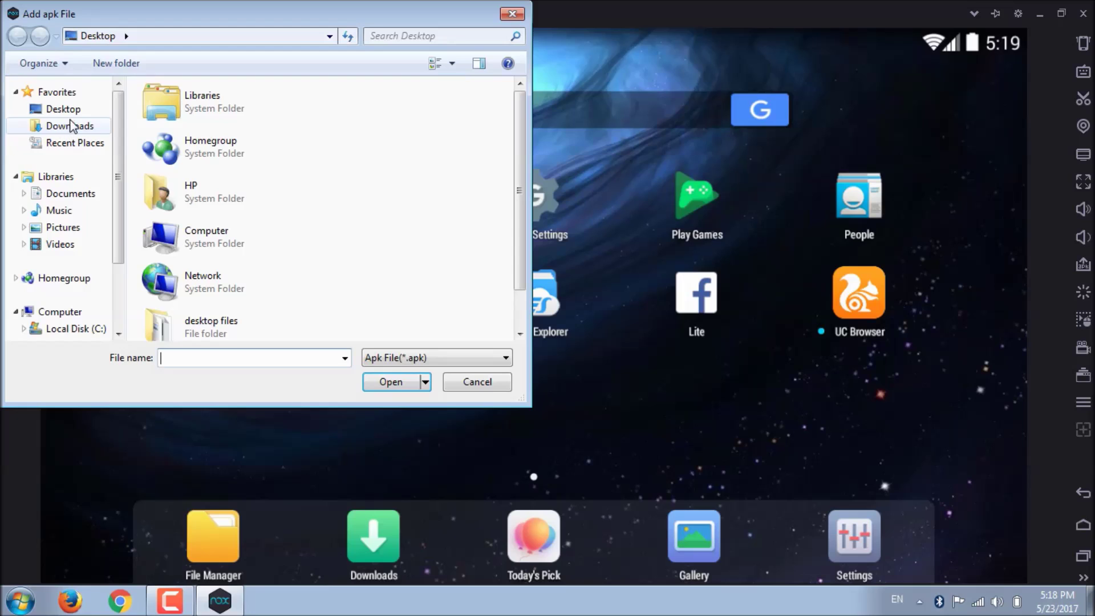
Step: Install All_Room_Guideline_3.9.1Mod_By_Kalesh_Gaming[1] from the Desktop folder into the emulator
left_click(63, 108)
left_click(269, 197)
scroll(268, 200, "down", 1)
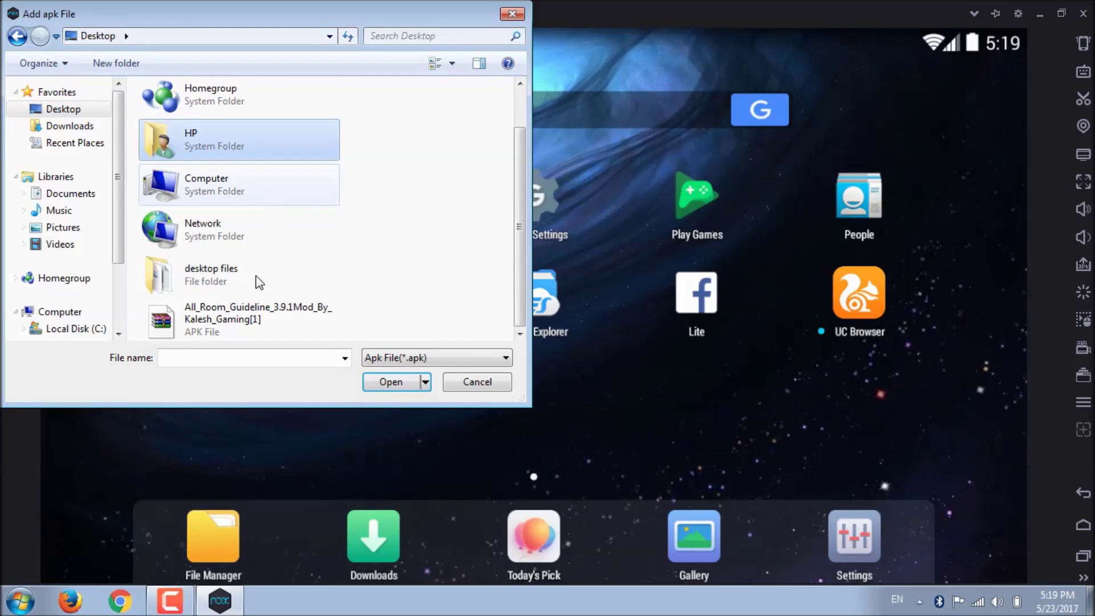
left_click(317, 322)
left_click(402, 383)
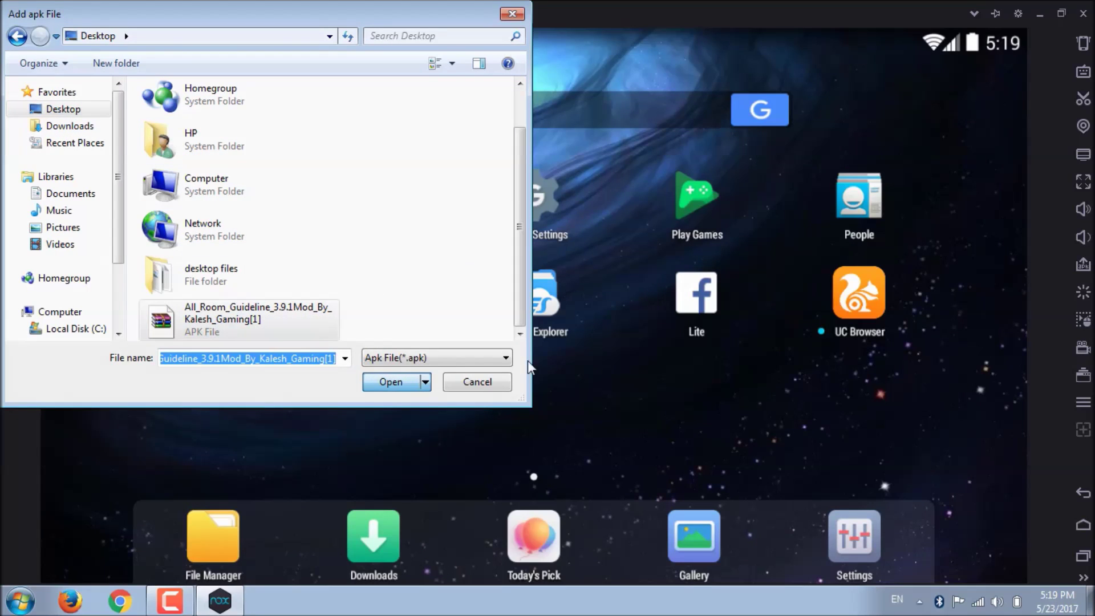
left_click(369, 383)
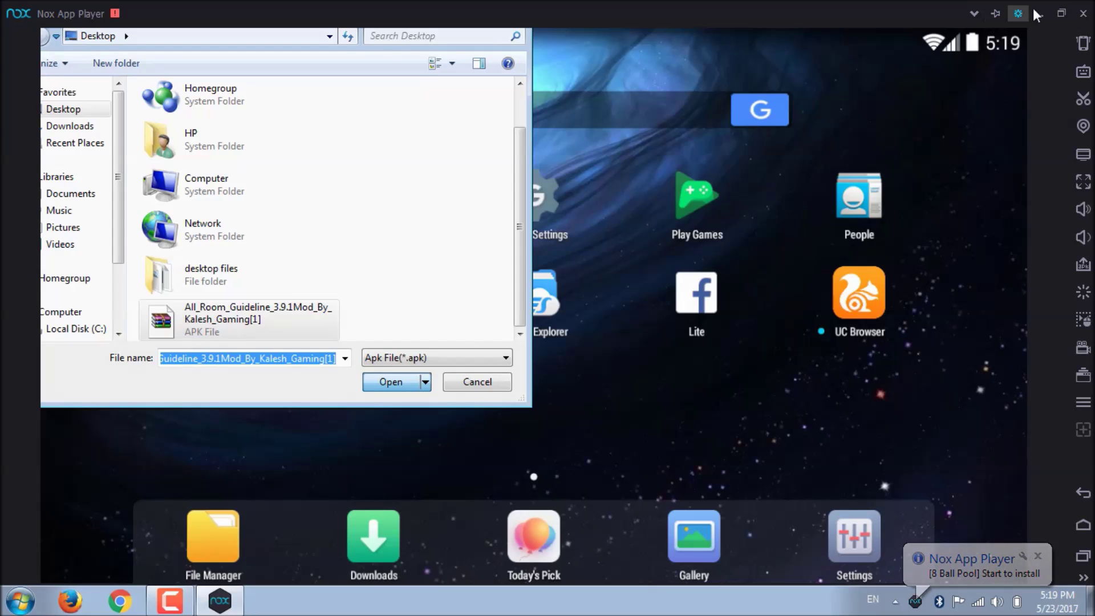
Step: Restore the emulator window to its smaller size, refresh the desktop, and launch 8 Ball Pool
left_click(1061, 13)
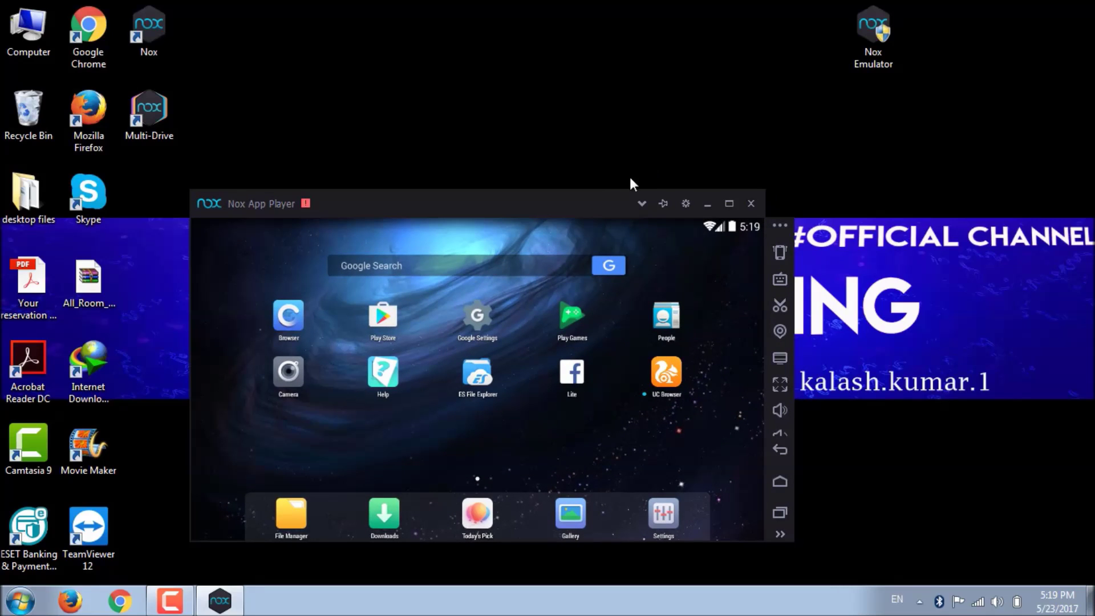
right_click(752, 118)
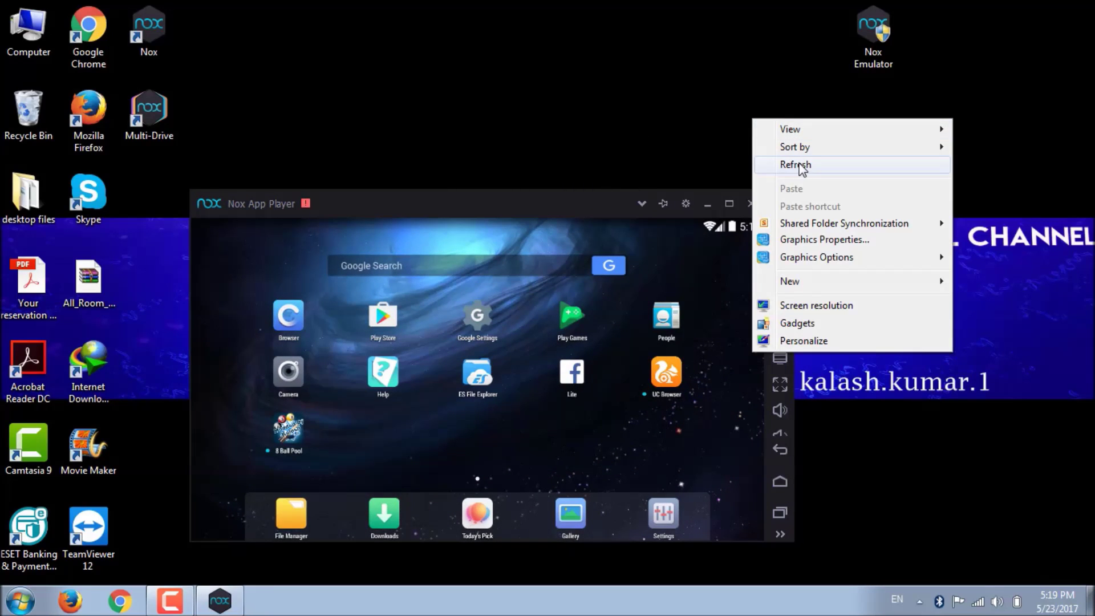
left_click(798, 167)
left_click(287, 432)
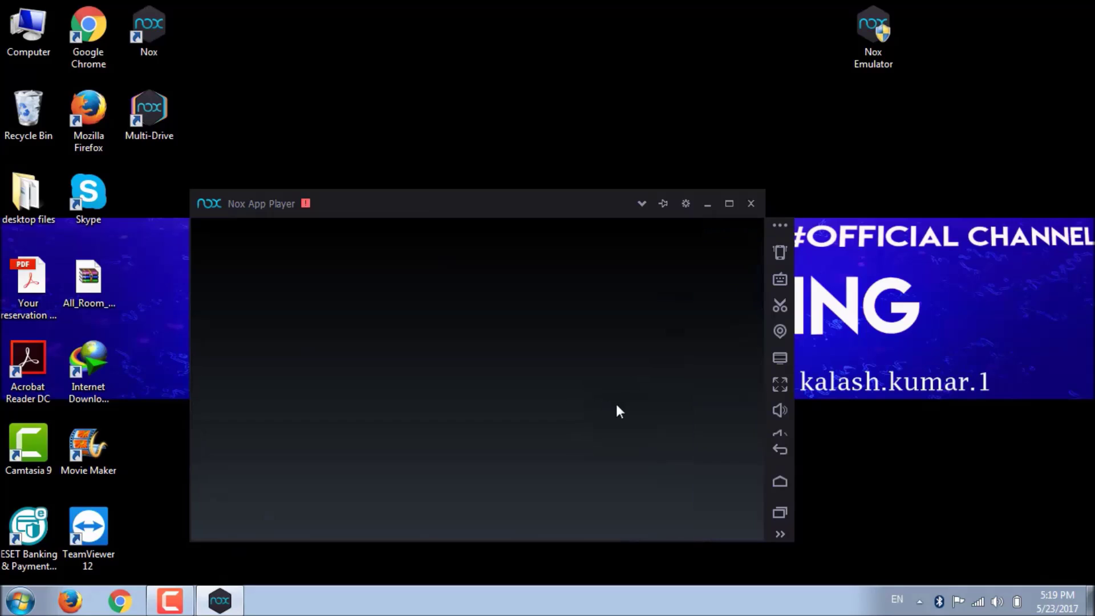